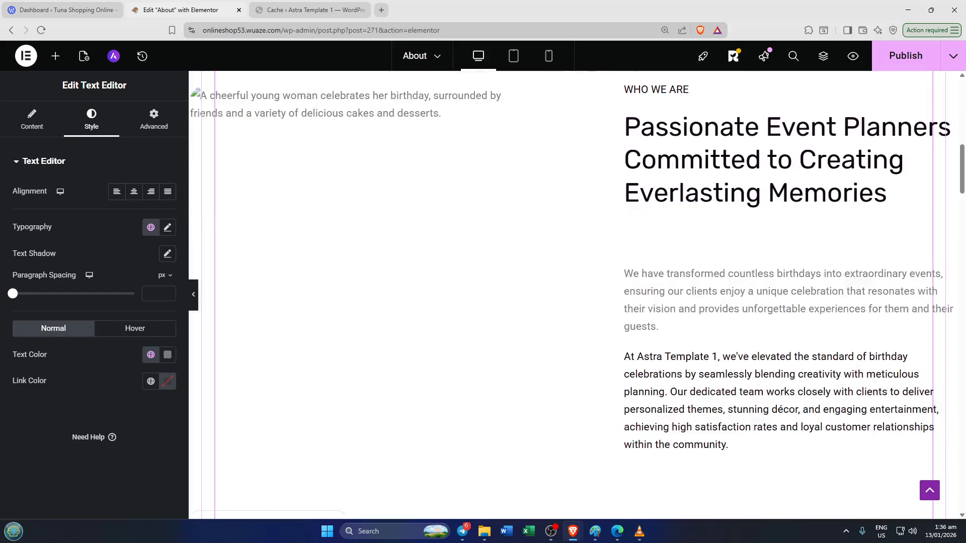
Step: Select the topmost container at the start of the About page and open its advanced settings
scroll(574, 297, "down", 20)
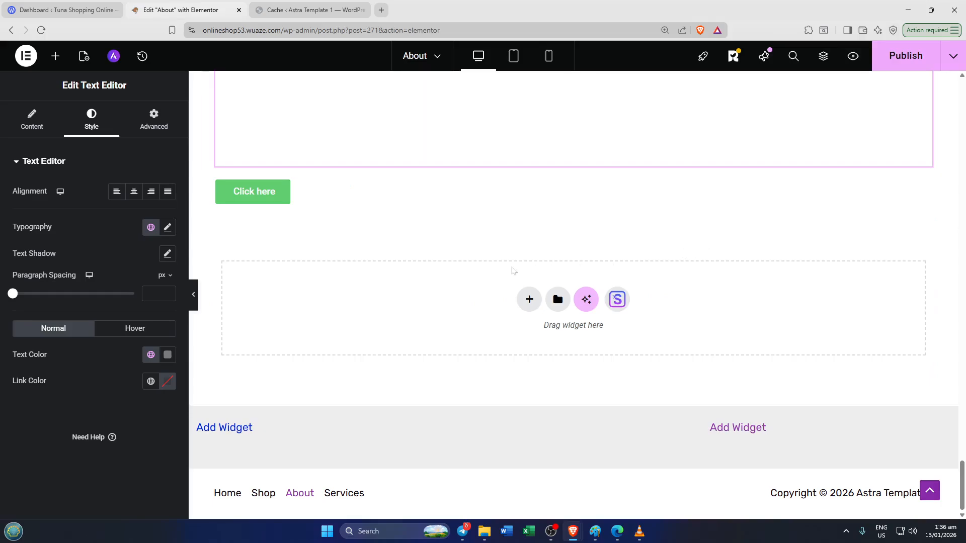
scroll(514, 271, "up", 15)
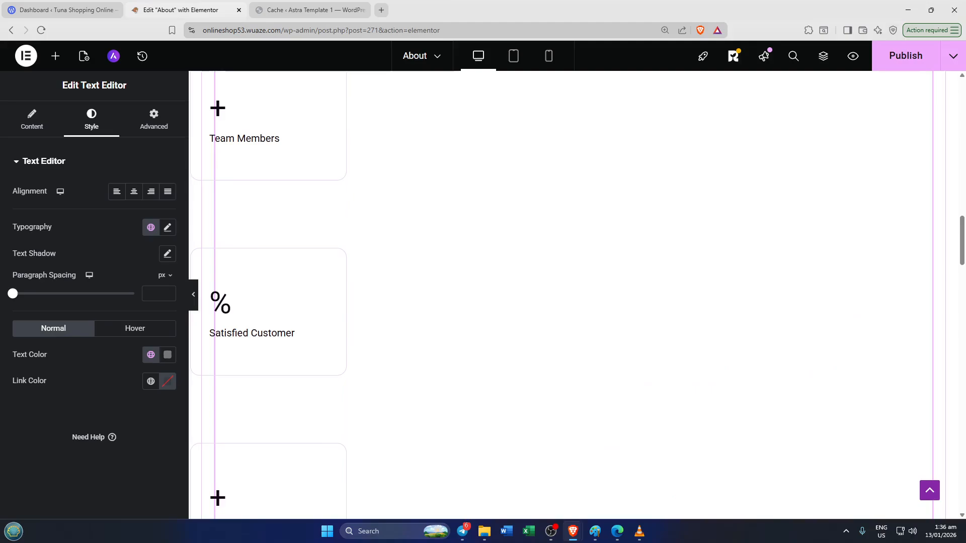
scroll(513, 271, "up", 15)
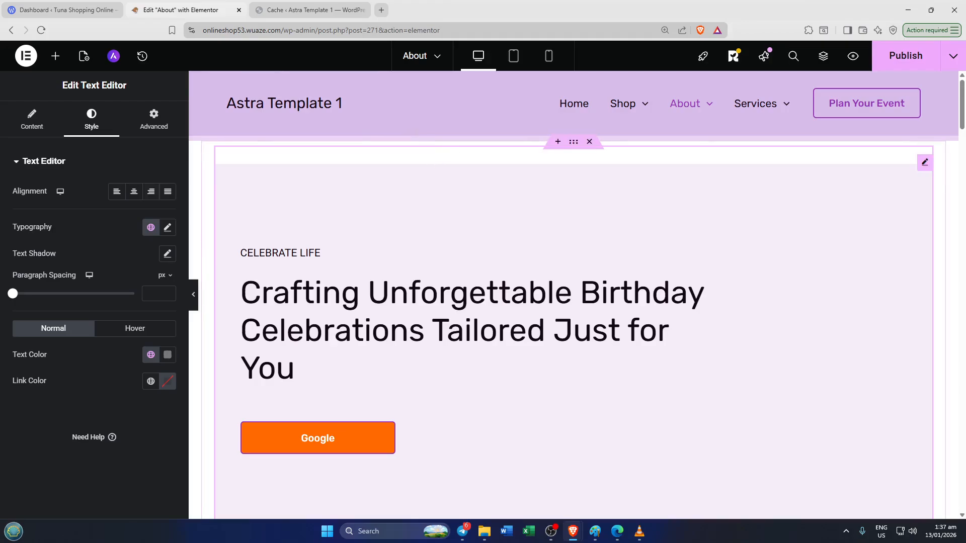
left_click(573, 143)
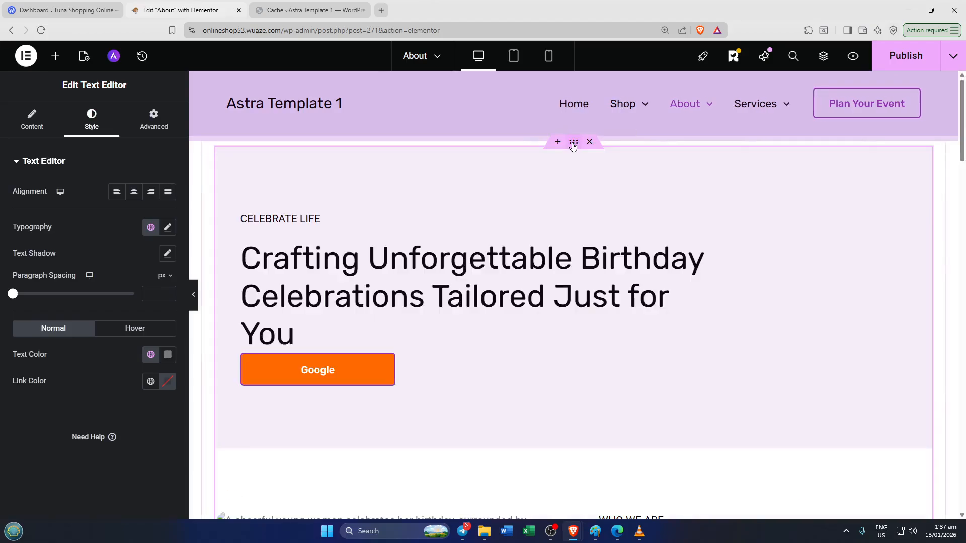
left_click(573, 144)
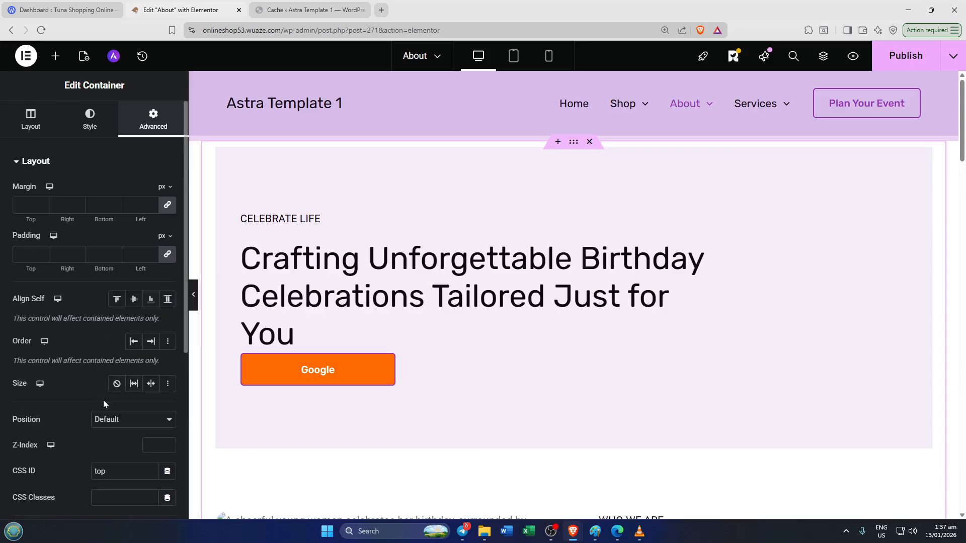
Step: Examine the CSS ID that serves as the topmost container's anchor in its advanced layout settings
scroll(100, 425, "down", 2)
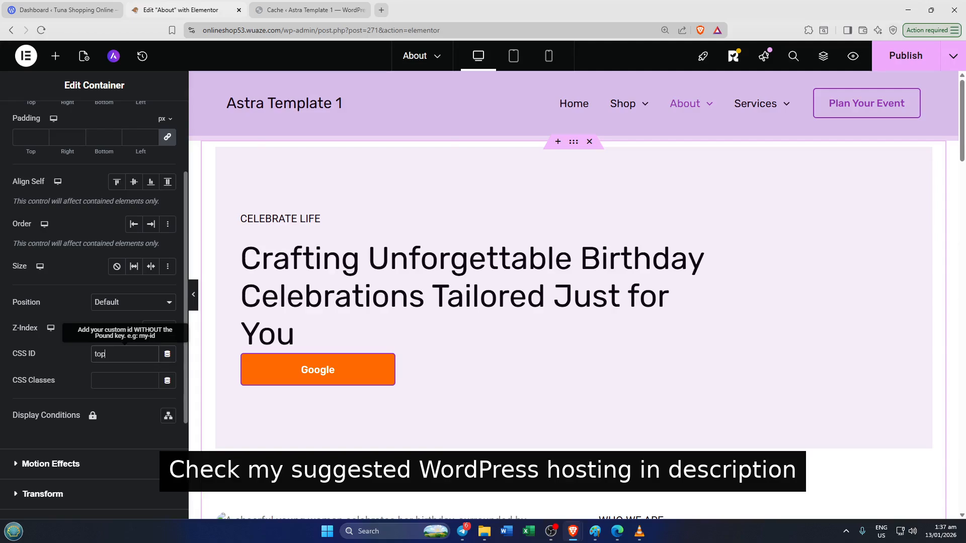
double_click(100, 355)
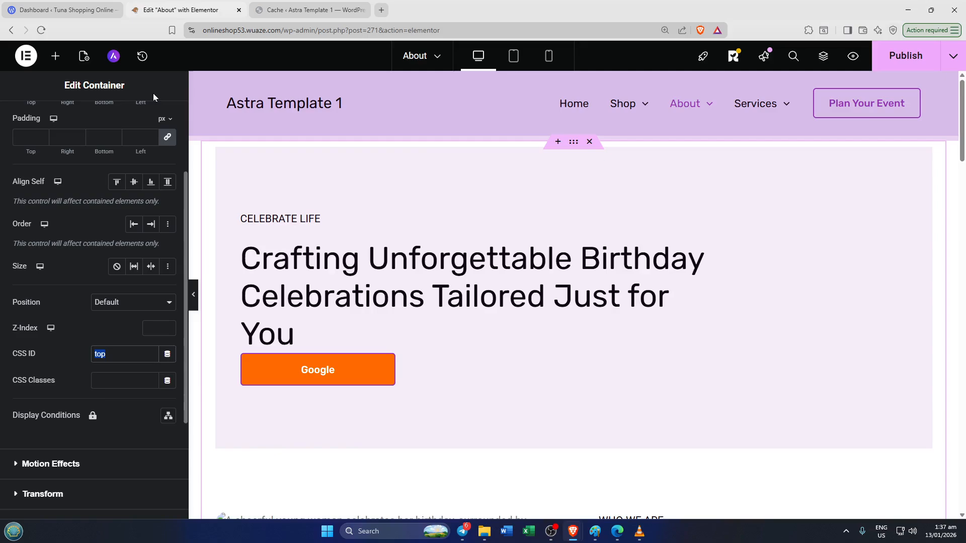
scroll(105, 174, "up", 2)
scroll(105, 185, "down", 2)
scroll(140, 152, "up", 2)
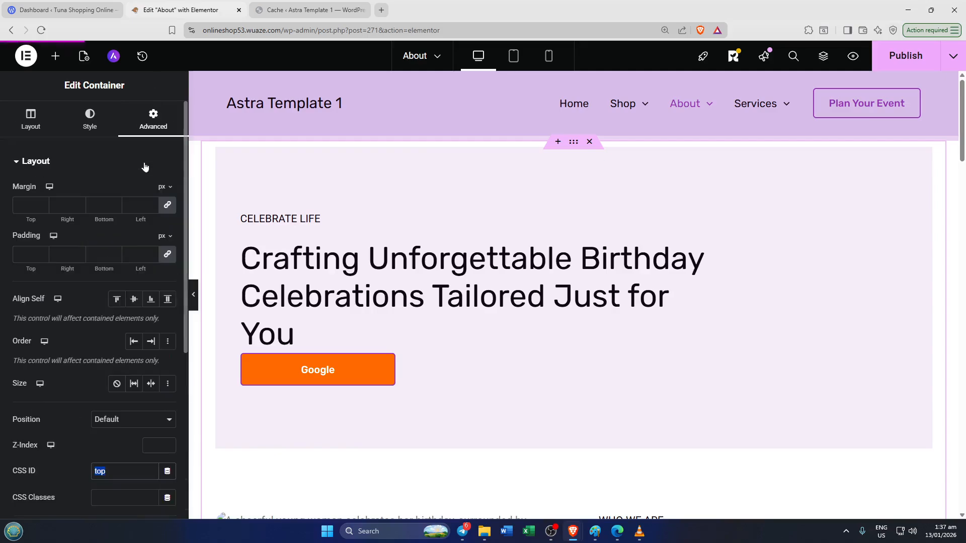
left_click(154, 130)
scroll(94, 302, "down", 5)
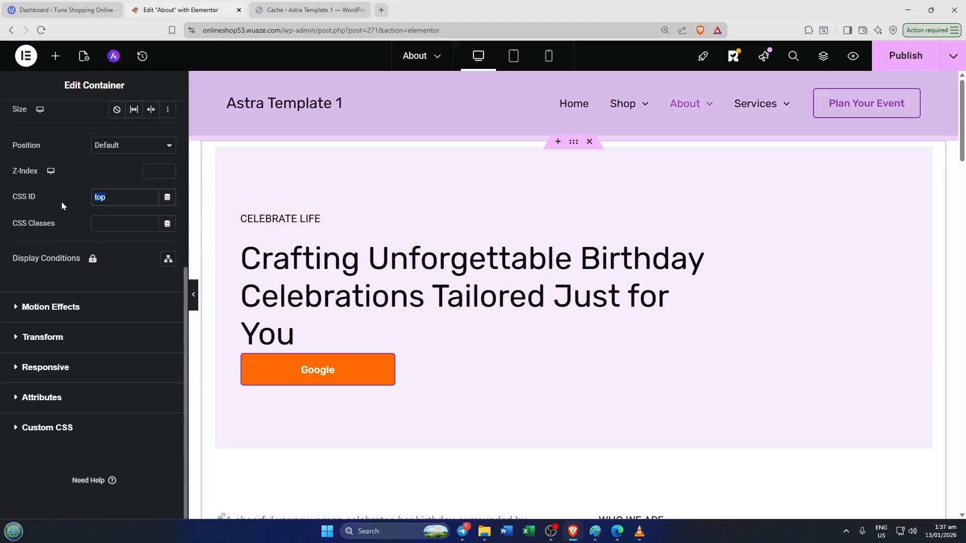
left_click(34, 201)
key("ctrl")
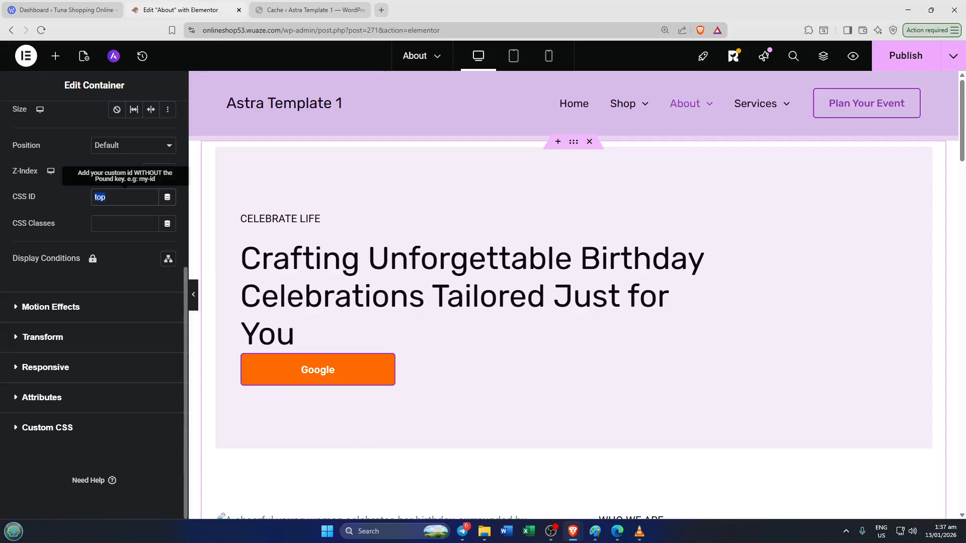
left_click(113, 198)
left_click_drag(113, 197, 70, 200)
Step: Change the text of the green button at the end of the page to "Back to Top" and set its link to #top
scroll(401, 225, "down", 7)
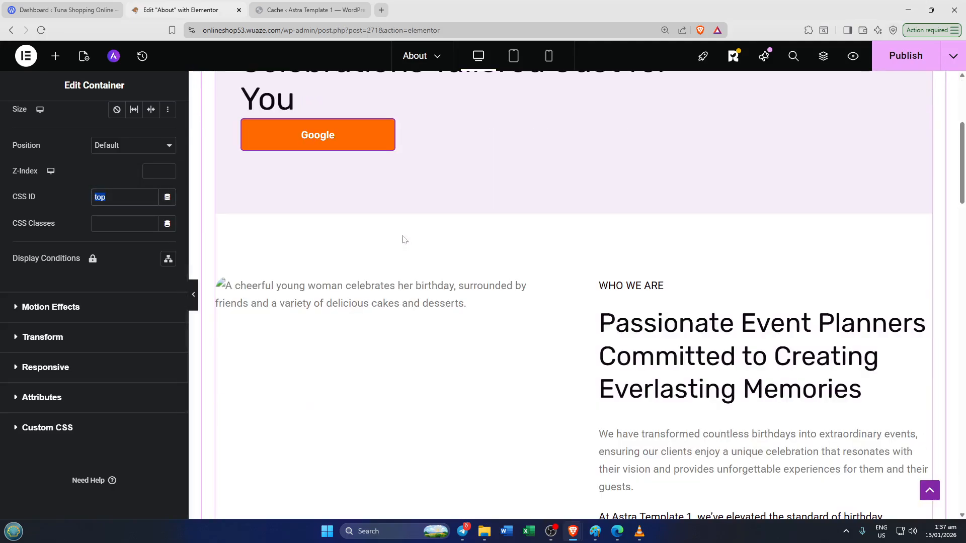
scroll(403, 239, "down", 18)
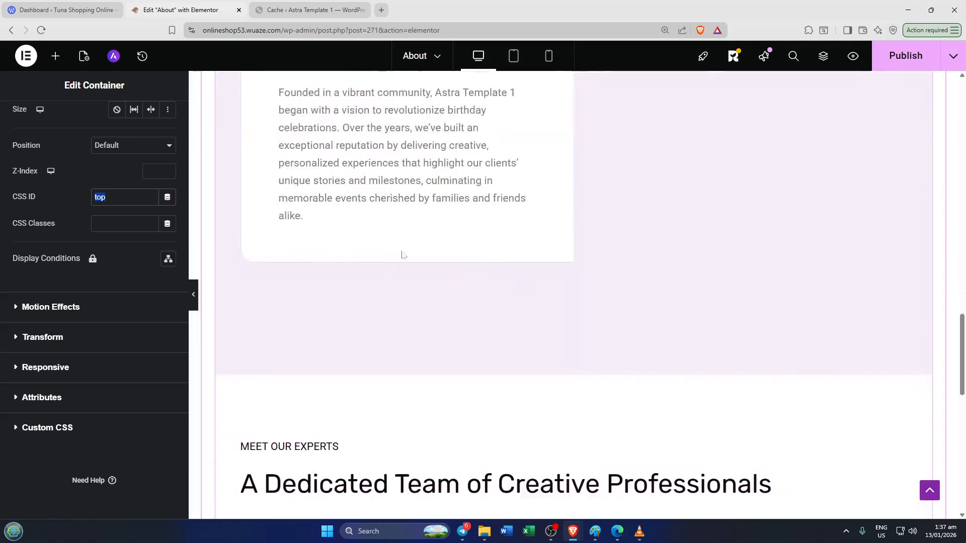
scroll(399, 277, "down", 7)
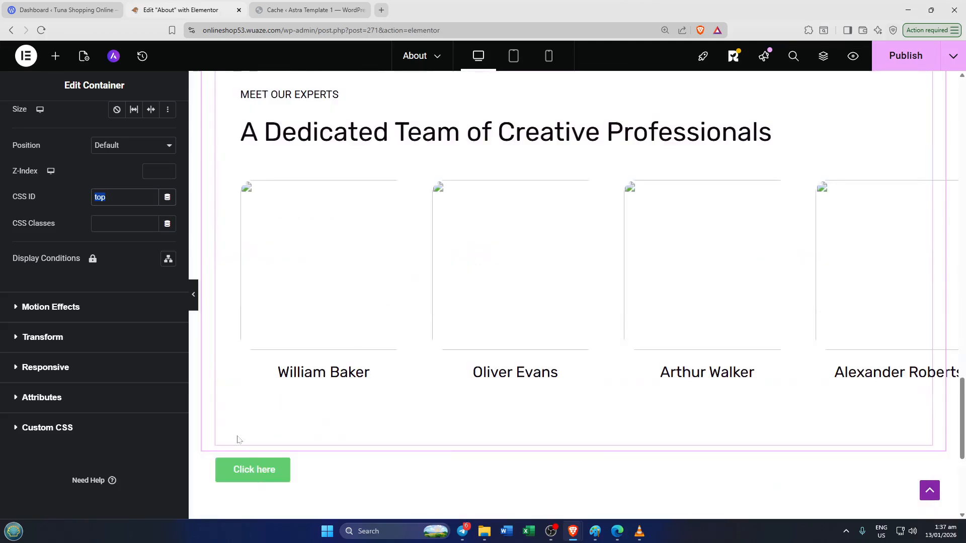
left_click(237, 469)
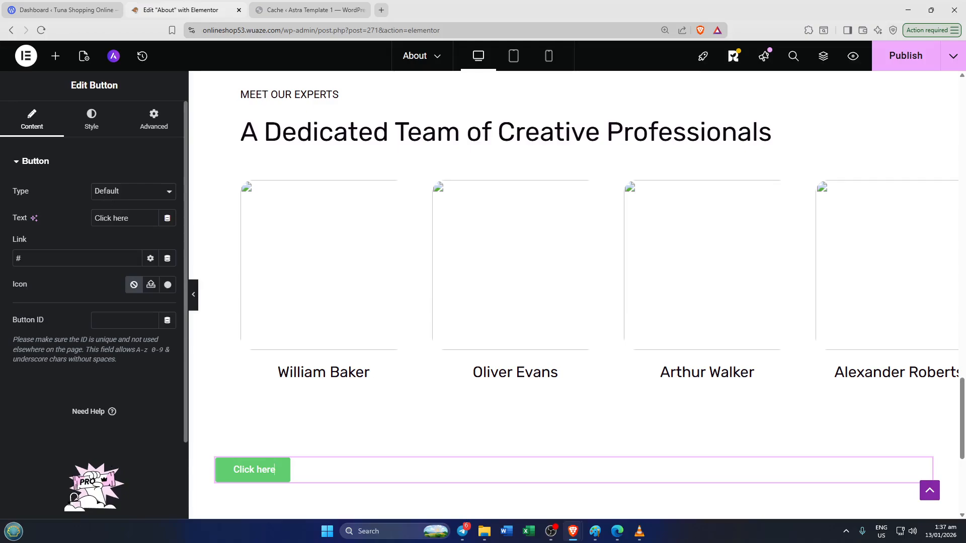
key("ctrl+a")
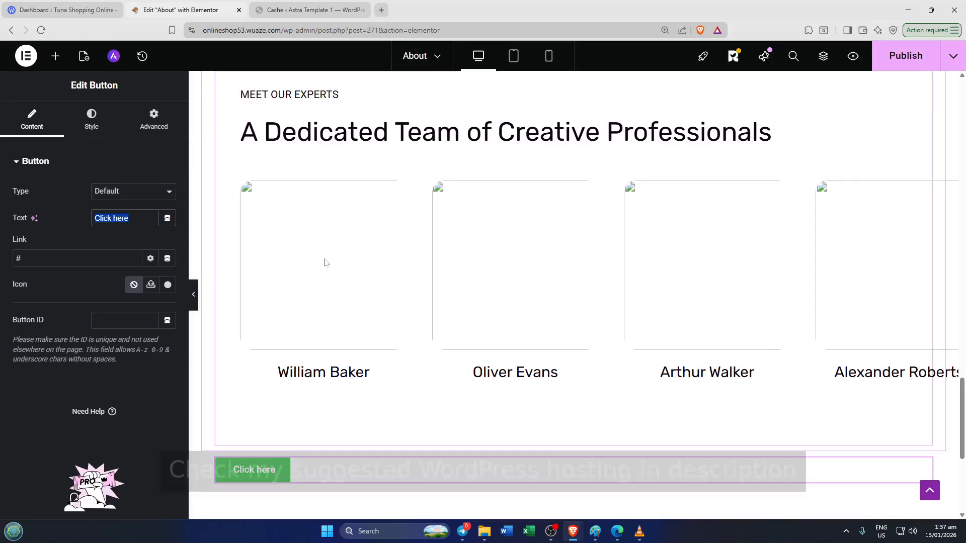
type("Back to Top")
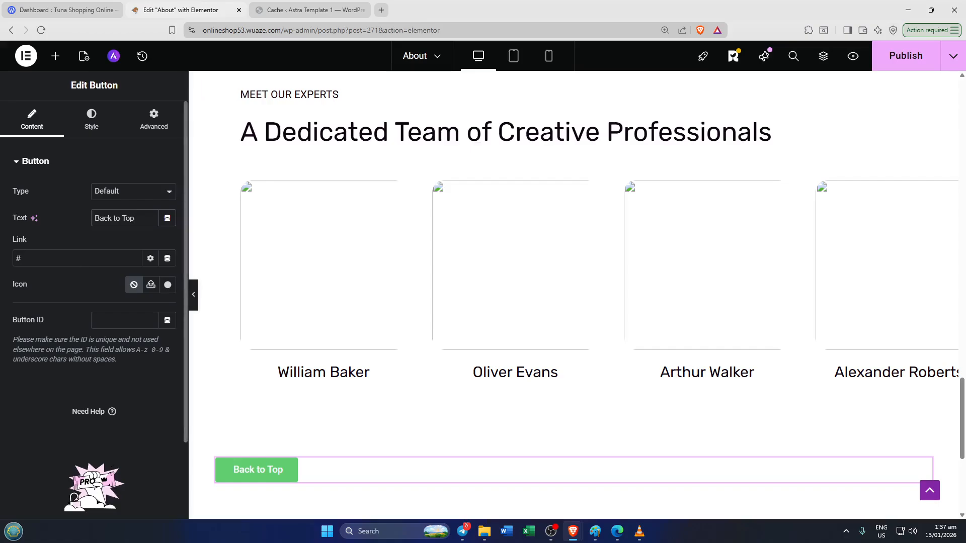
type("top")
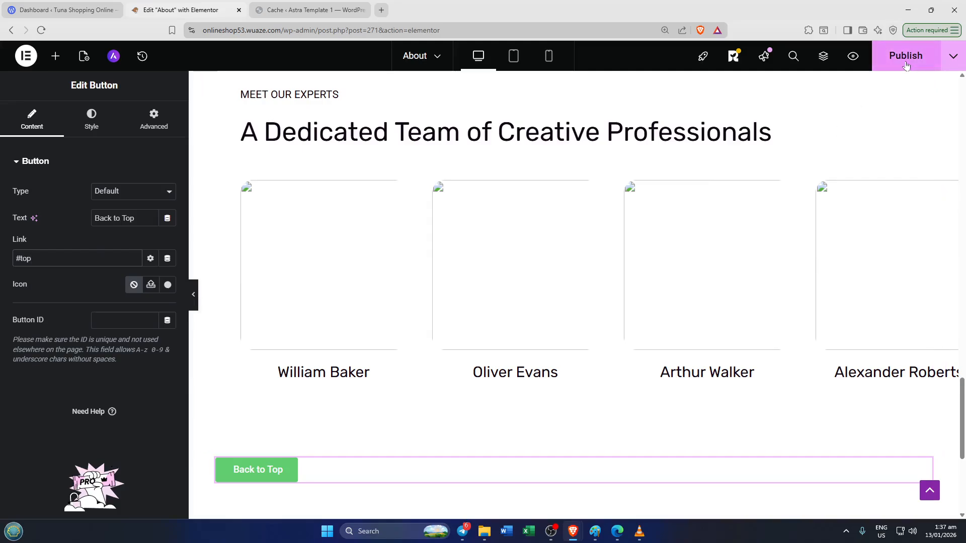
Step: Publish the changes to the About page and close the Cache browser tab
key("ctrl")
key("ctrl")
key("ctrl")
left_click(906, 59)
key("ctrl")
key("ctrl")
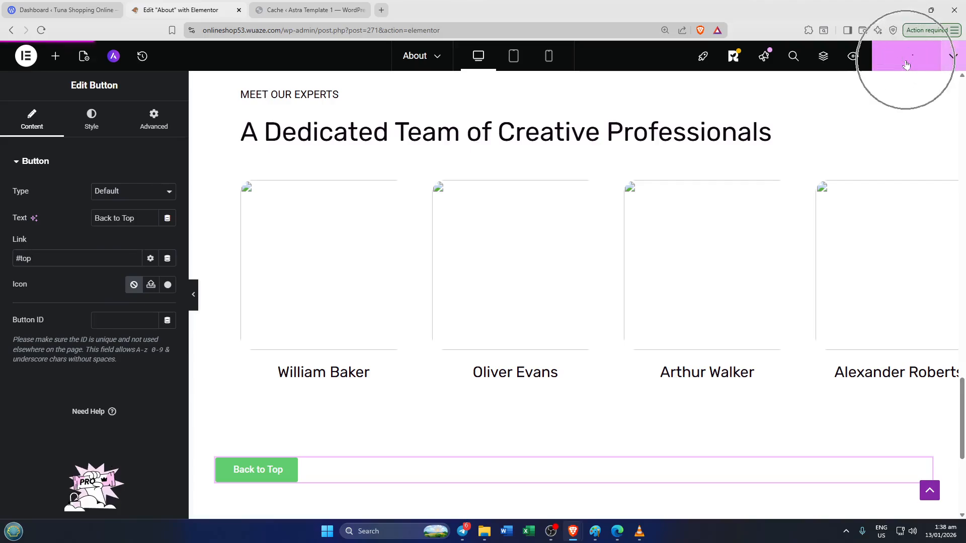
key("ctrl")
key("ctrl")
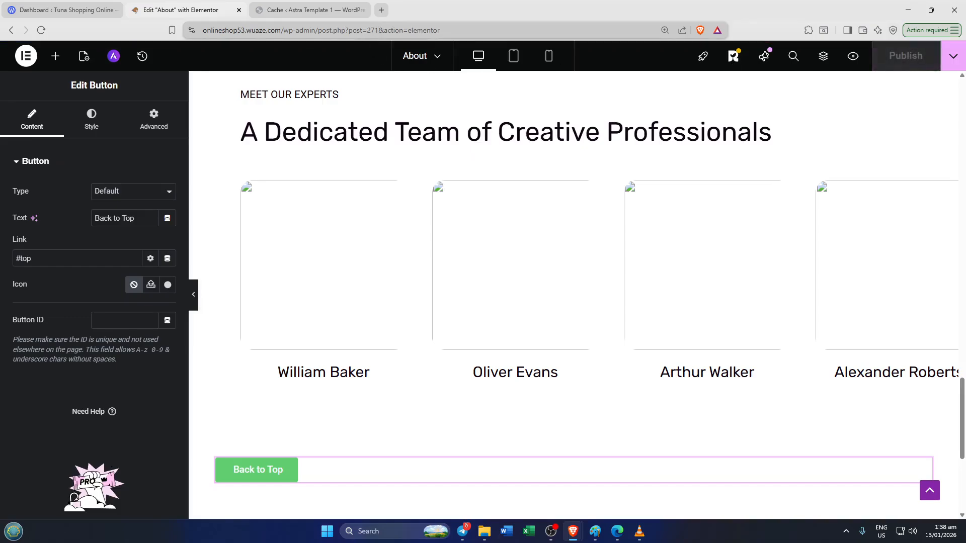
left_click(363, 10)
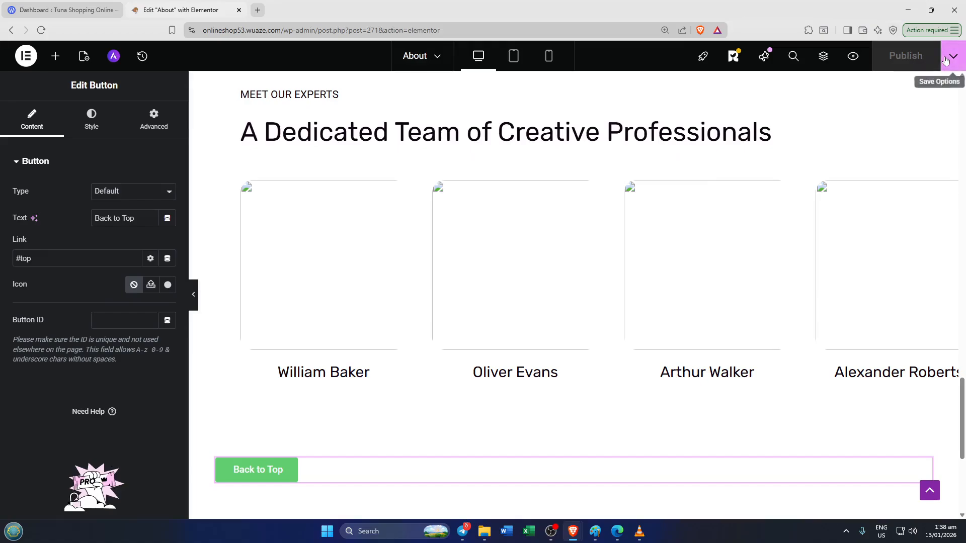
Step: Preview the About page and test the Back to Top button at the end of the page
left_click(853, 56)
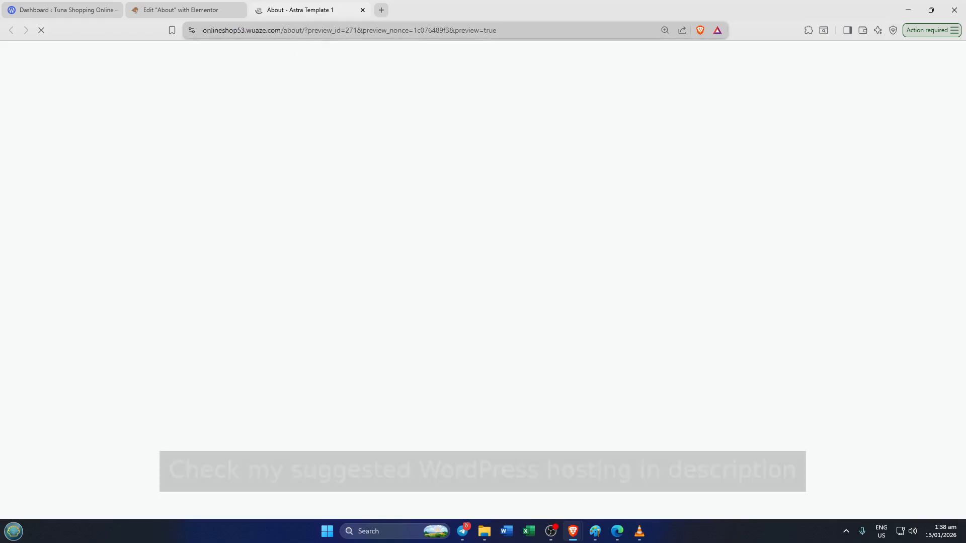
scroll(313, 152, "down", 15)
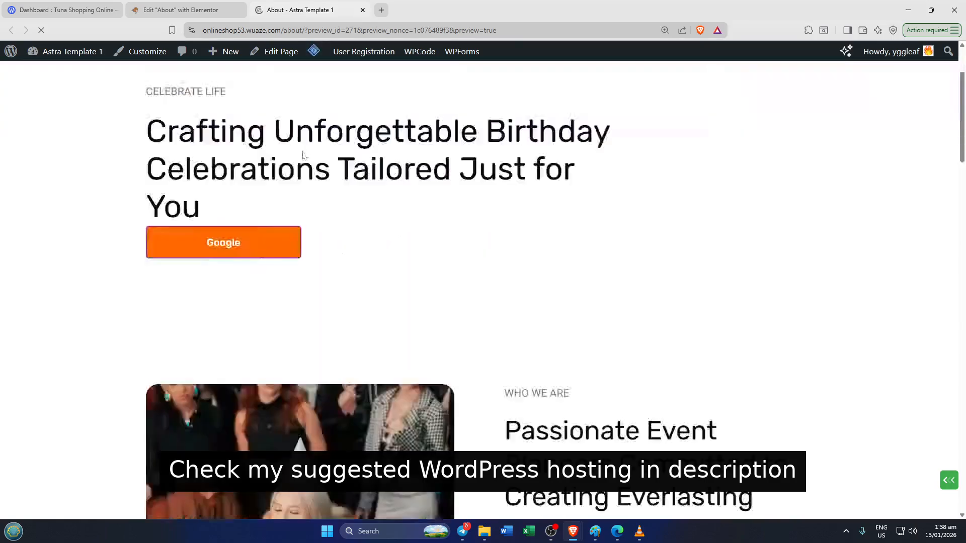
scroll(163, 374, "down", 10)
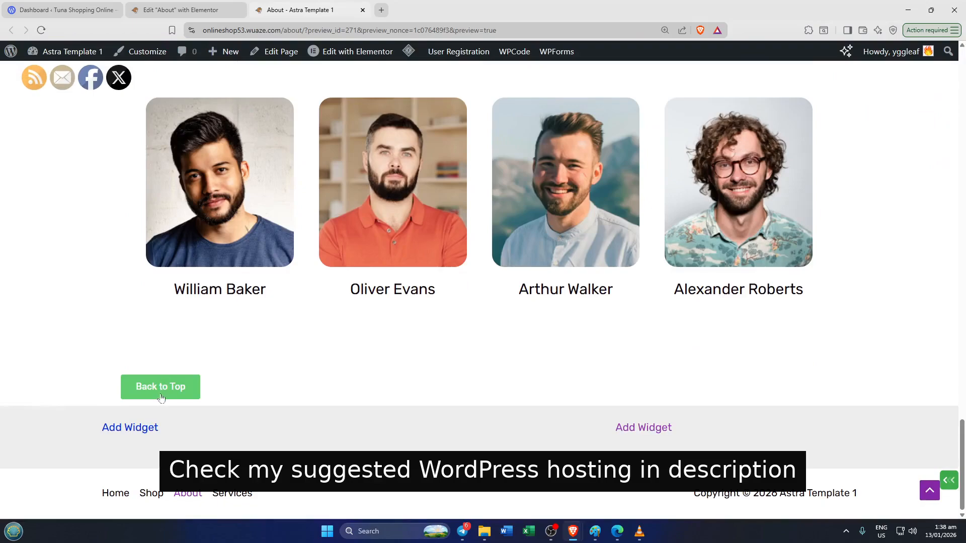
left_click(162, 395)
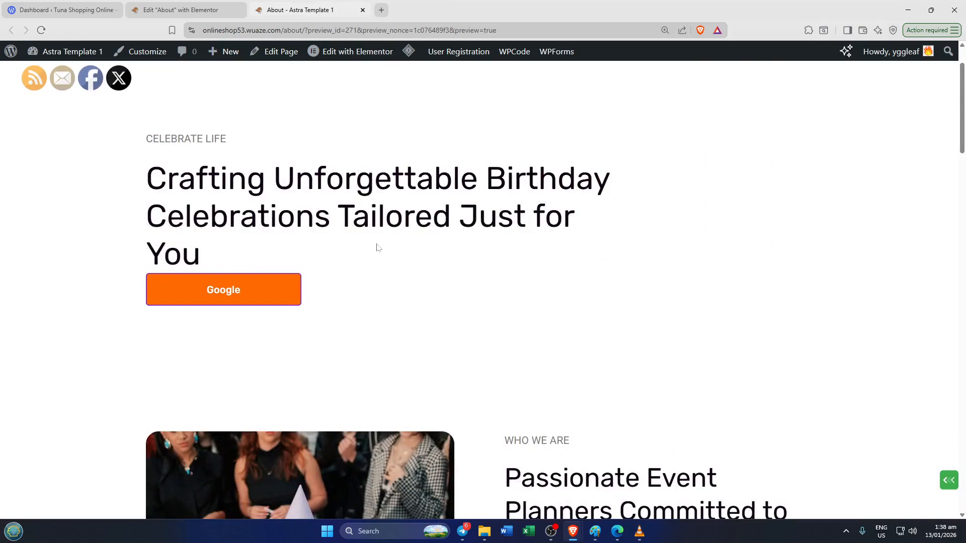
scroll(378, 247, "up", 2)
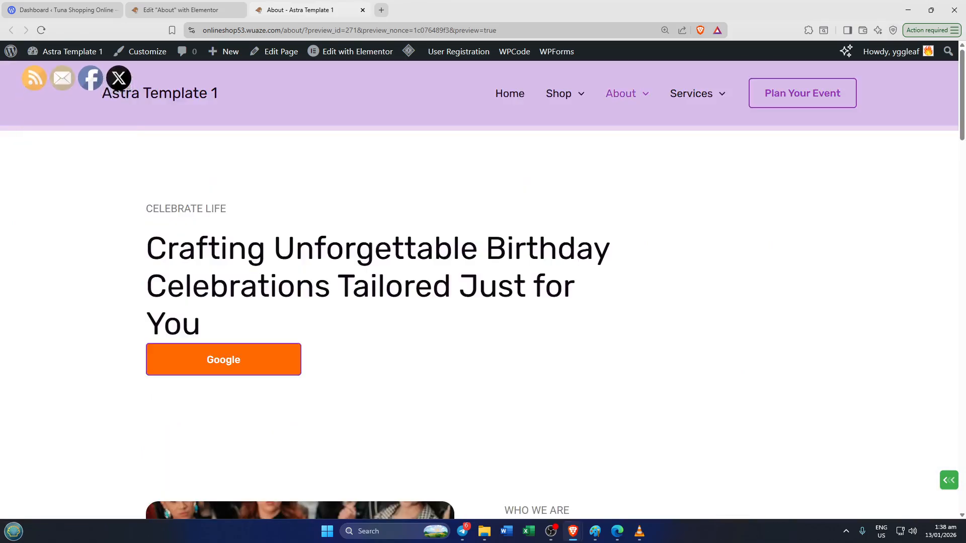
scroll(386, 216, "down", 15)
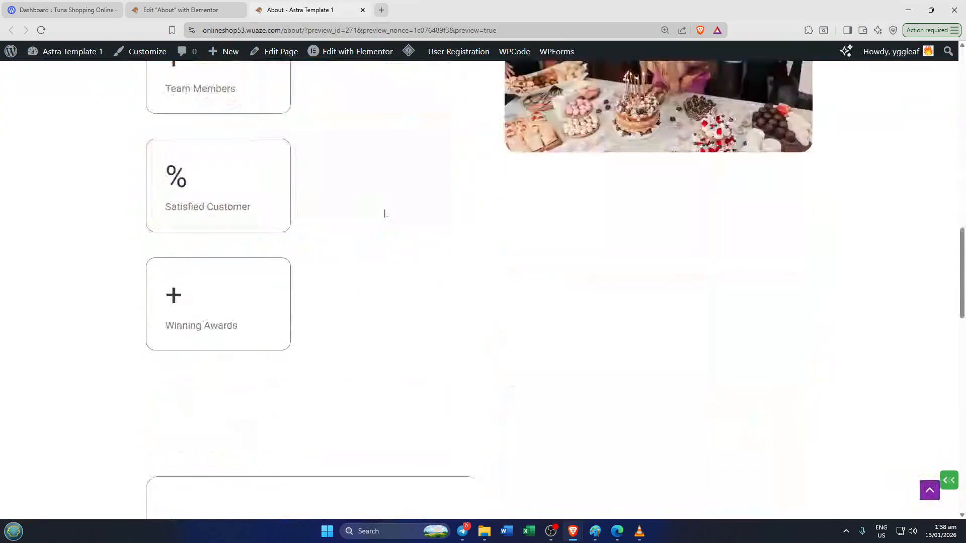